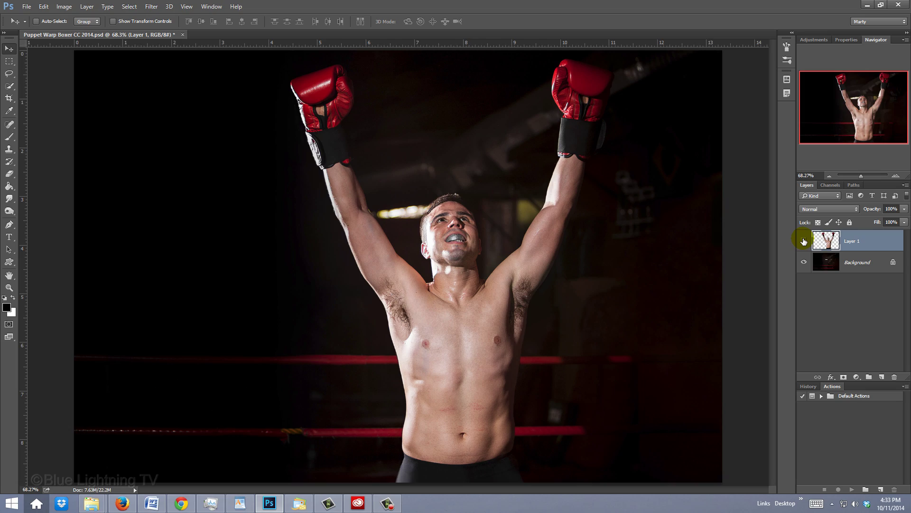
Step: Alt-click Layer 1's visibility to solo the boxer, restore the background, then hide Layer 1
alt+click(803, 241)
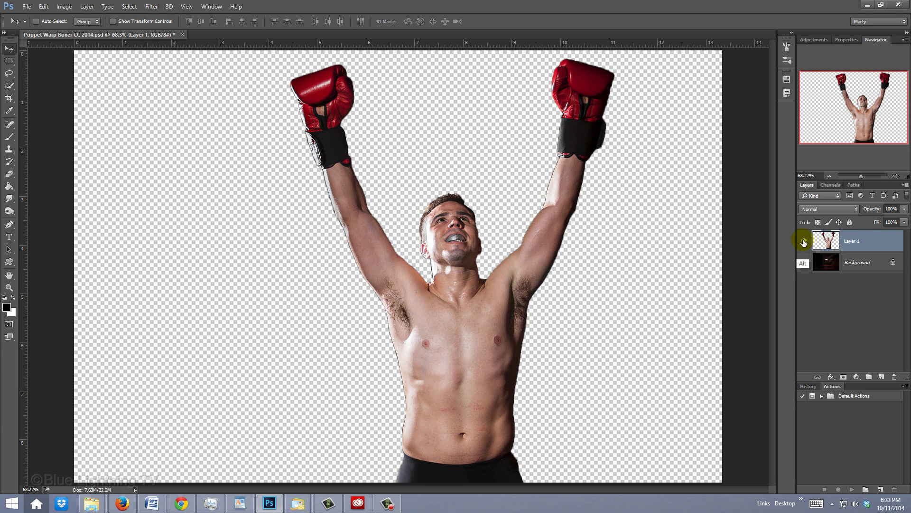
alt+click(803, 241)
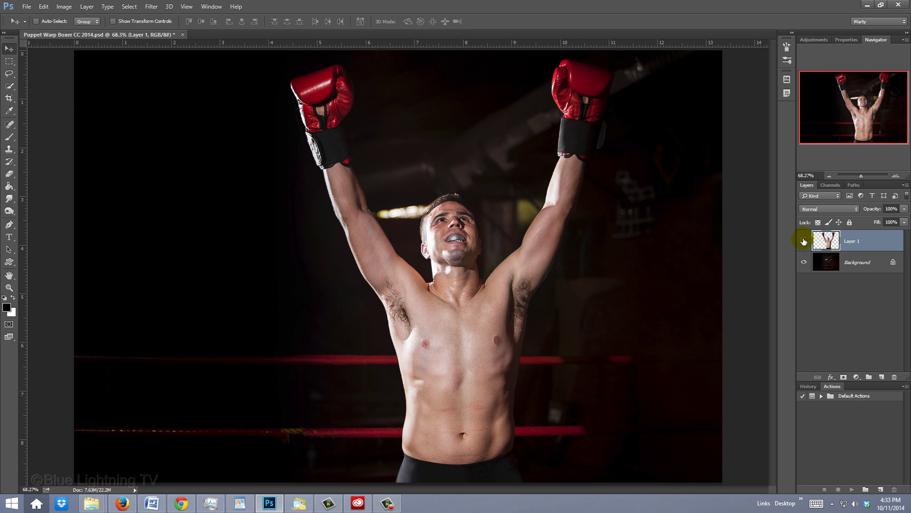
click(803, 241)
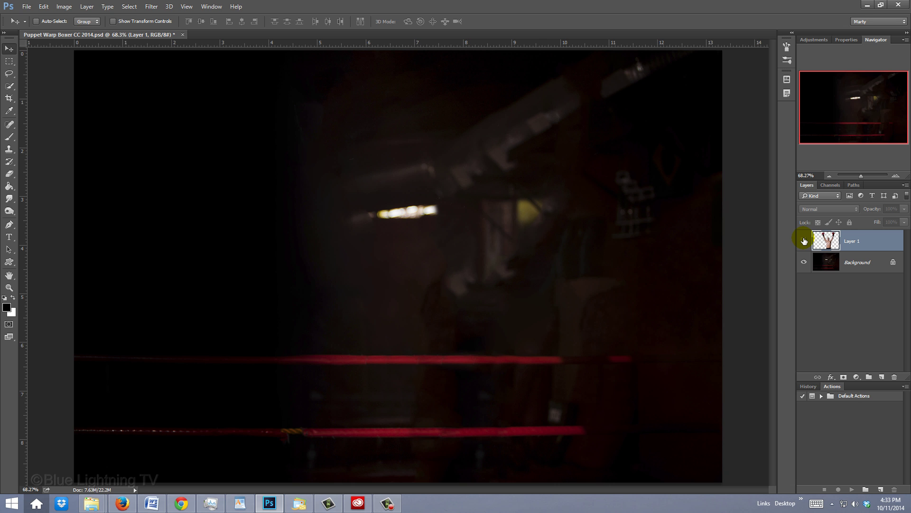
Step: Show Layer 1 again and start Edit > Puppet Warp with Show Mesh turned on
click(804, 241)
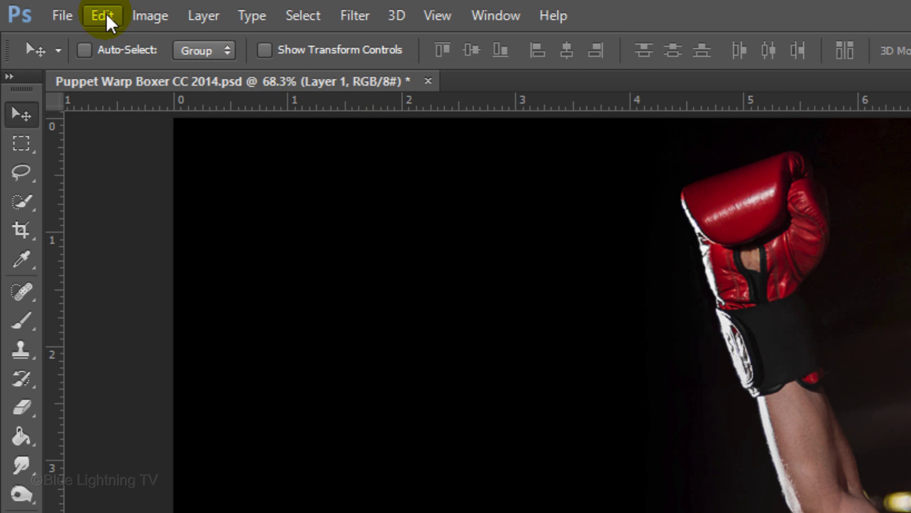
click(104, 15)
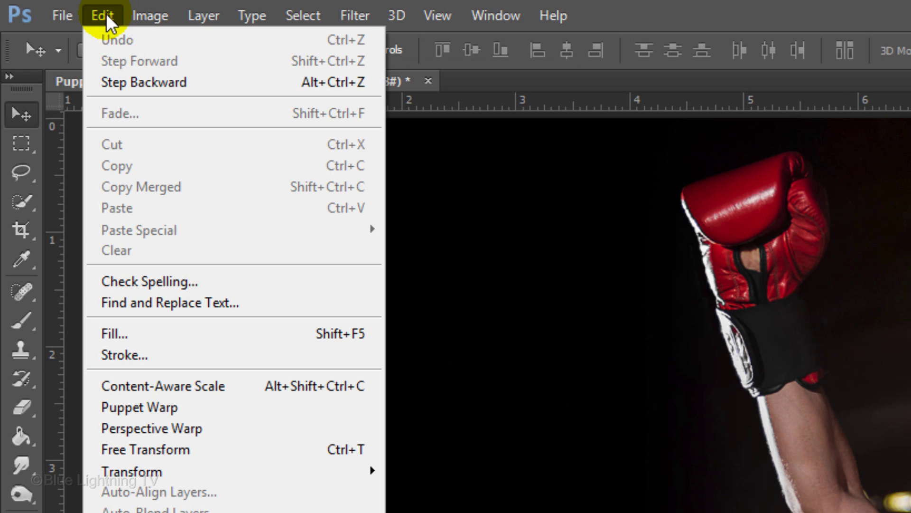
click(150, 407)
click(493, 51)
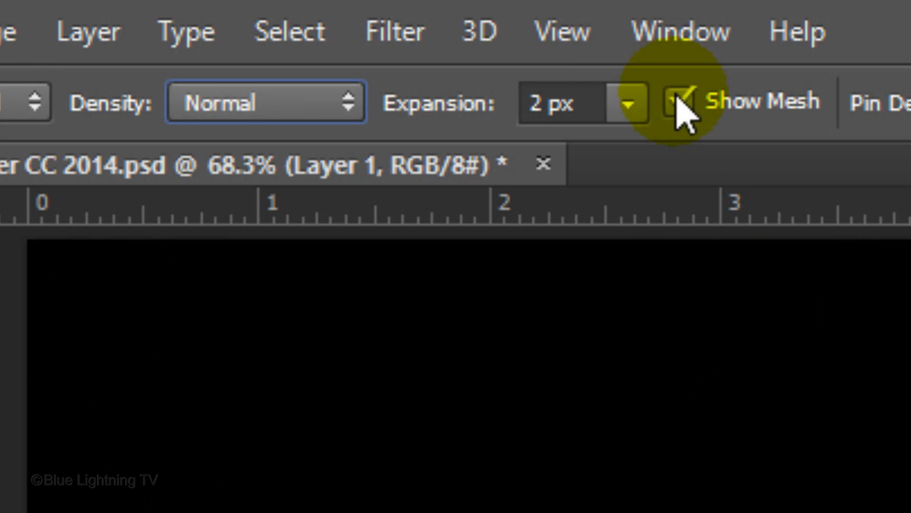
Step: Set mesh Density to More Points and Expansion to 0 px, then uncheck Show Mesh
click(339, 105)
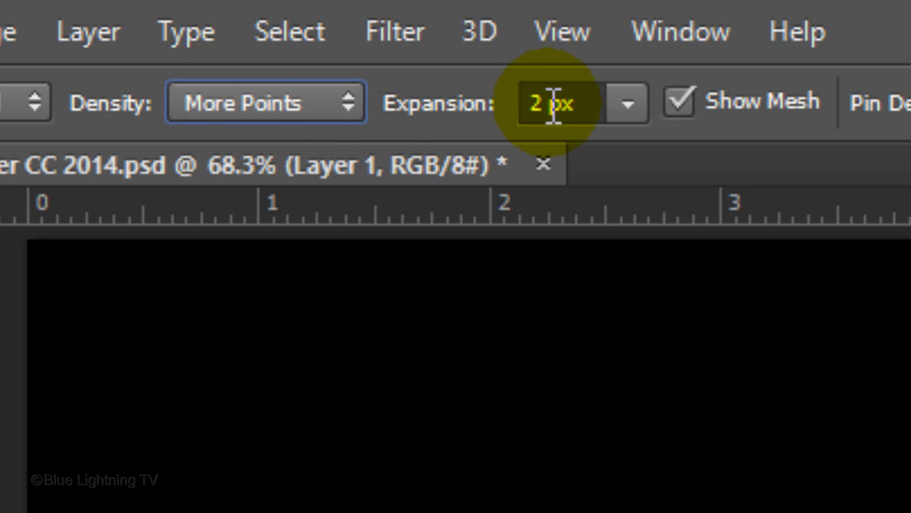
click(590, 102)
key(BackSpace)
key(BackSpace)
key(BackSpace)
key(BackSpace)
text(0)
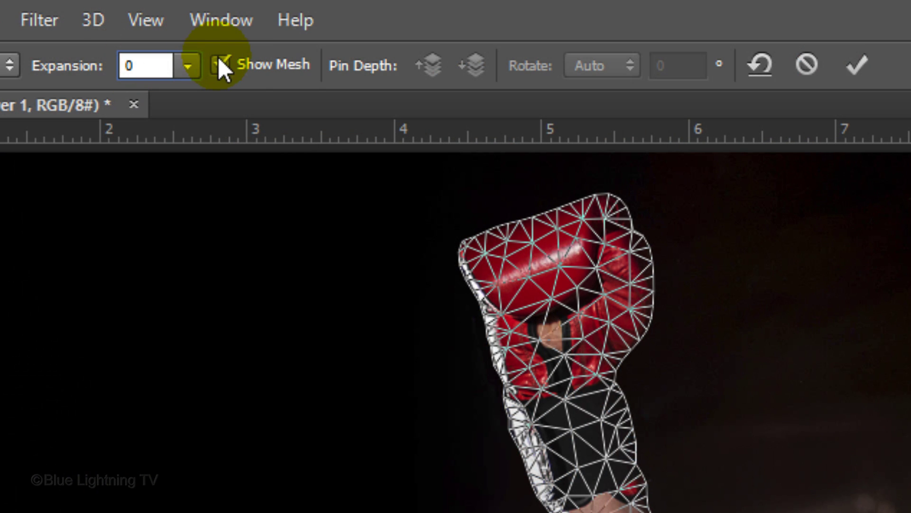
click(220, 62)
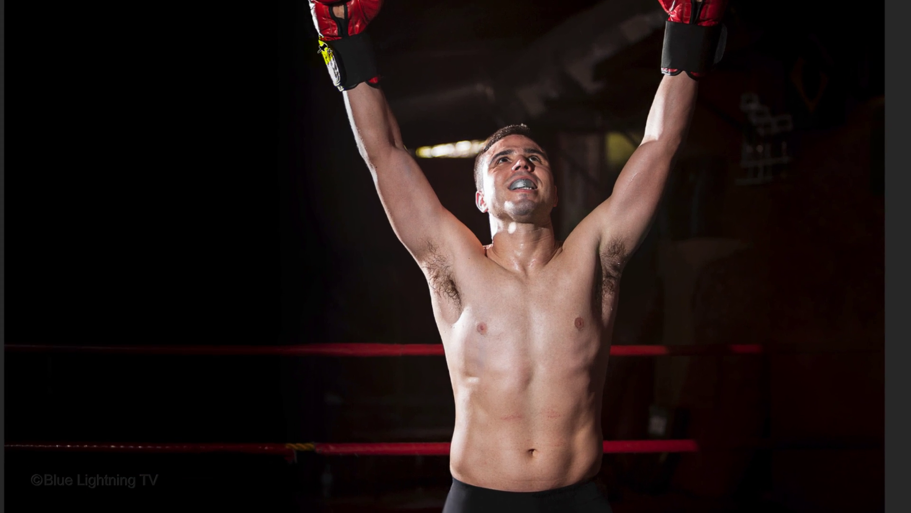
Step: Place Puppet Warp pins at the boxer's neck and lower abdomen
click(544, 292)
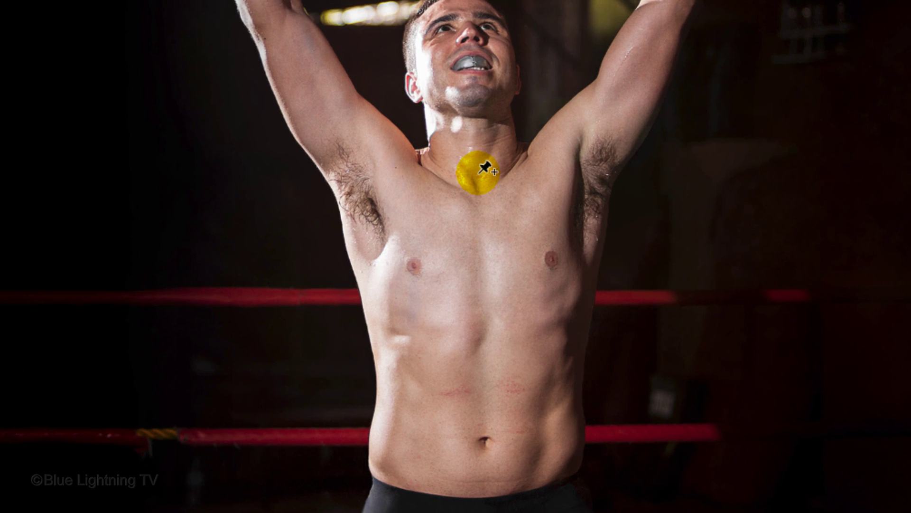
click(475, 171)
click(482, 439)
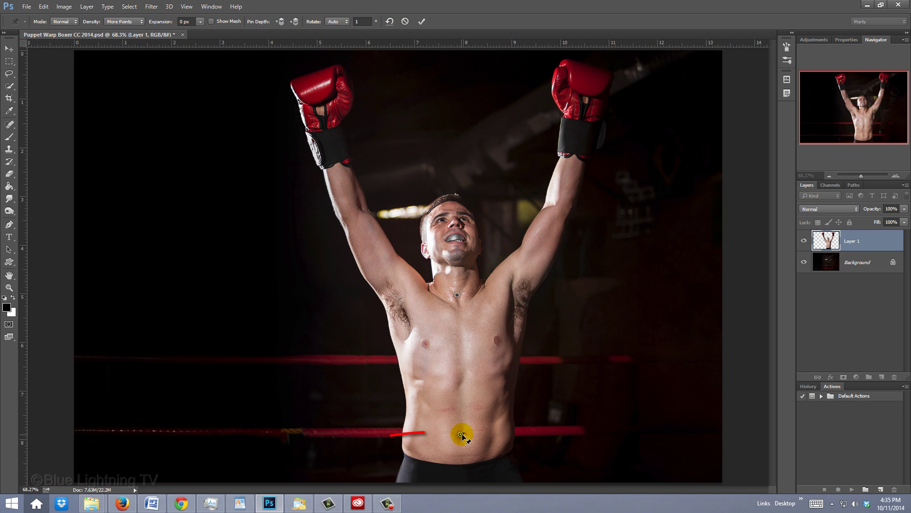
Step: Test-swing the body around each pin, undoing each swing to keep the original pose
drag(462, 434, 497, 420)
key(ctrl+z)
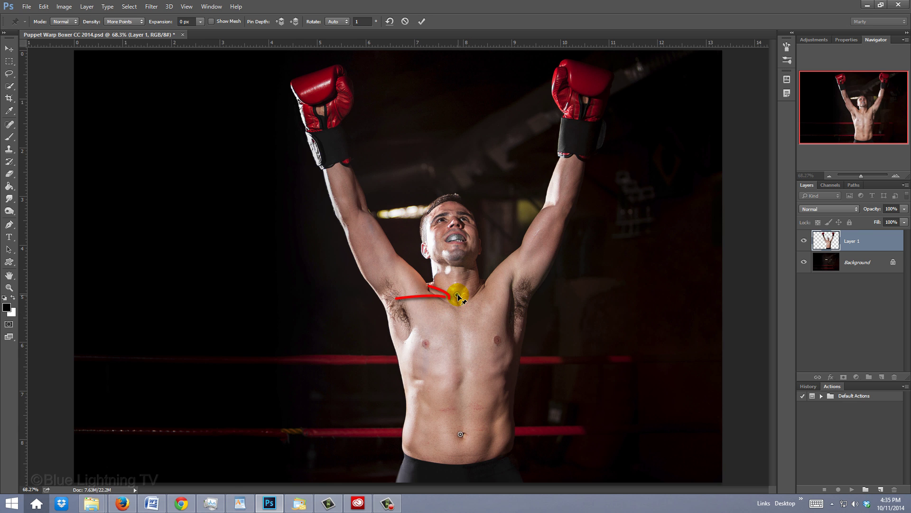
click(458, 296)
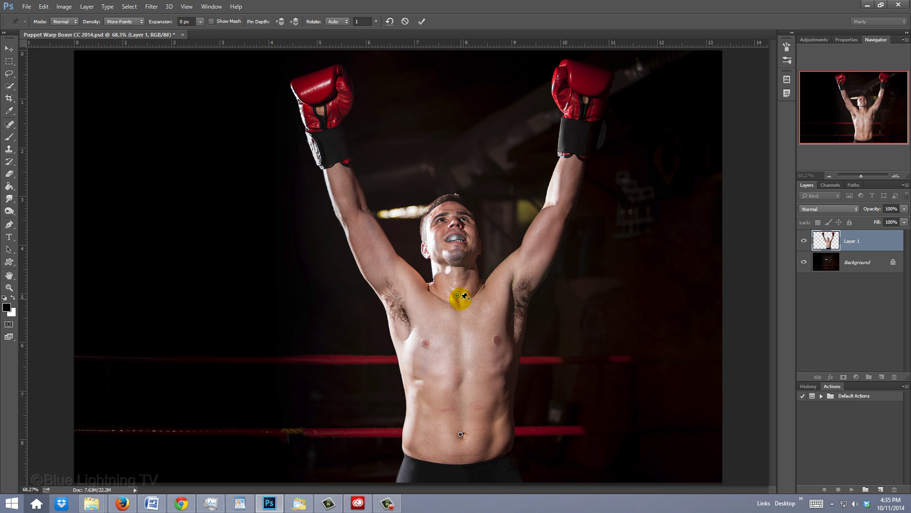
drag(458, 296, 516, 311)
key(ctrl+z)
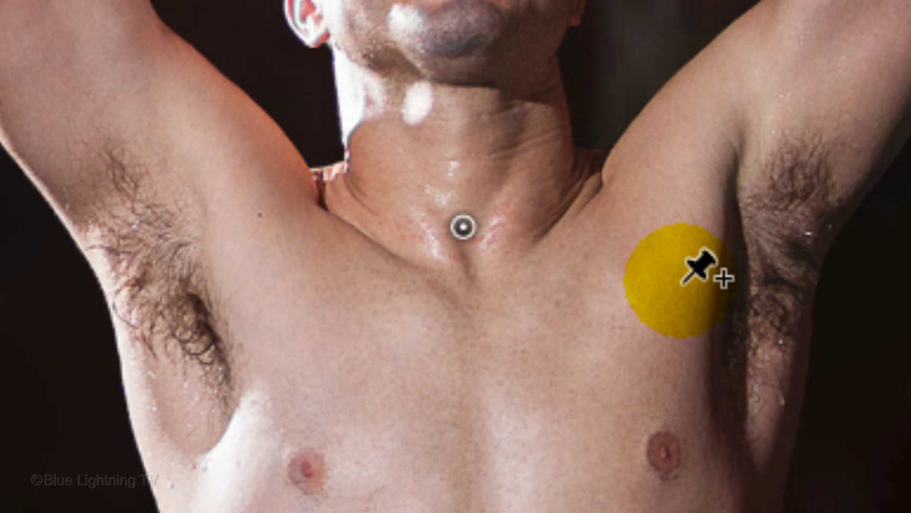
key(alt)
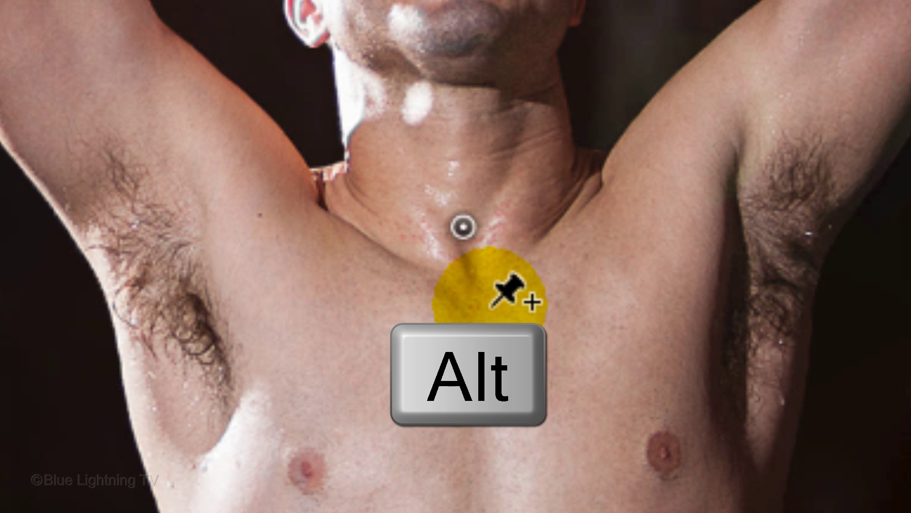
mouse_move(452, 310)
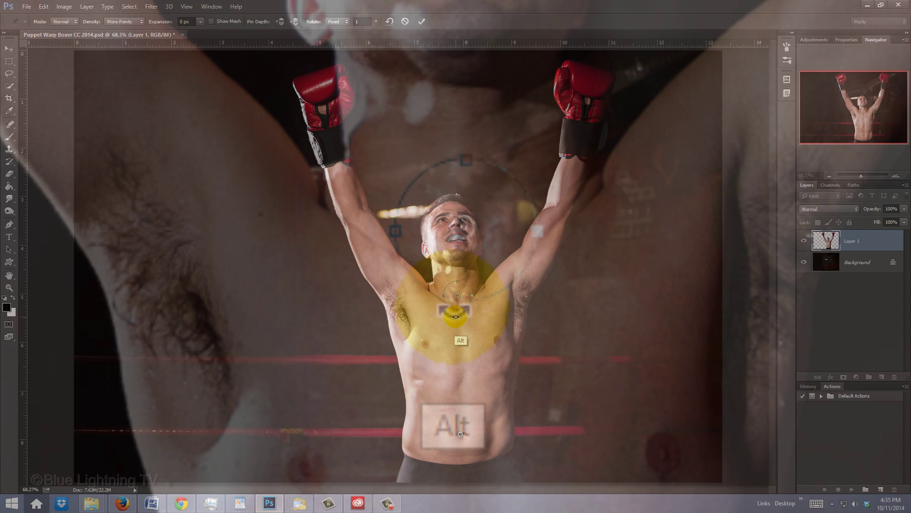
drag(452, 310, 424, 310)
key(ctrl+z)
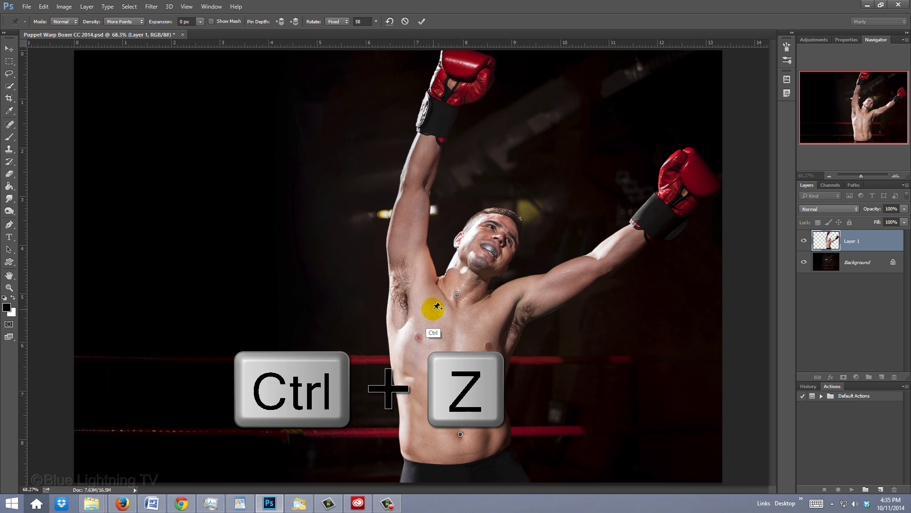
Step: Pin the right-hand shoulder and undo a trial rotation of the arm
click(485, 281)
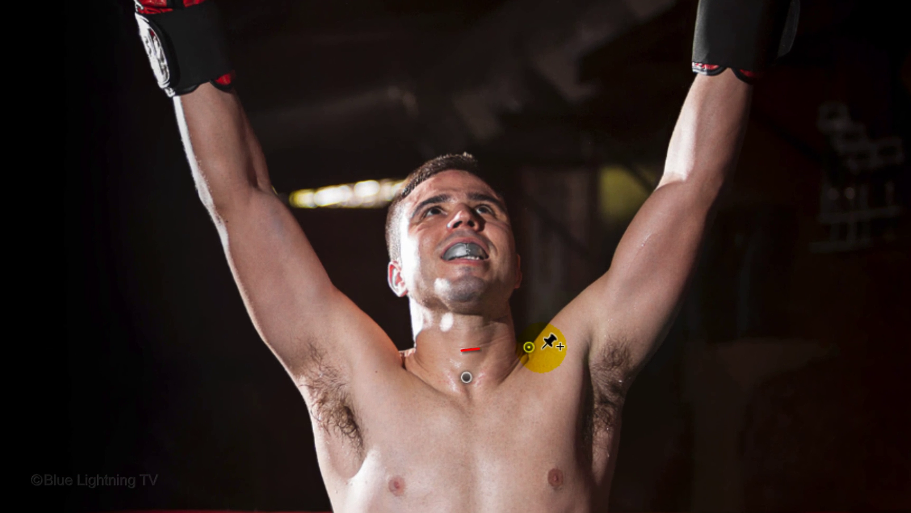
drag(525, 387, 588, 392)
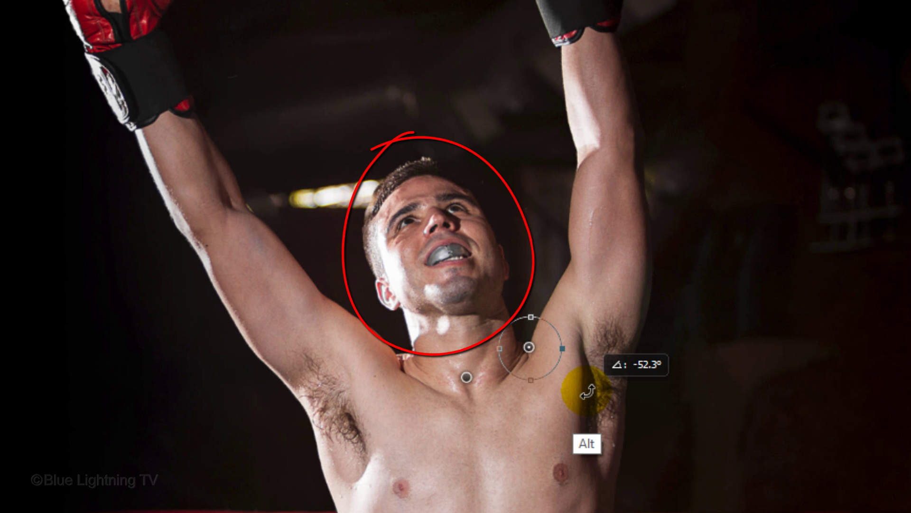
key(ctrl+z)
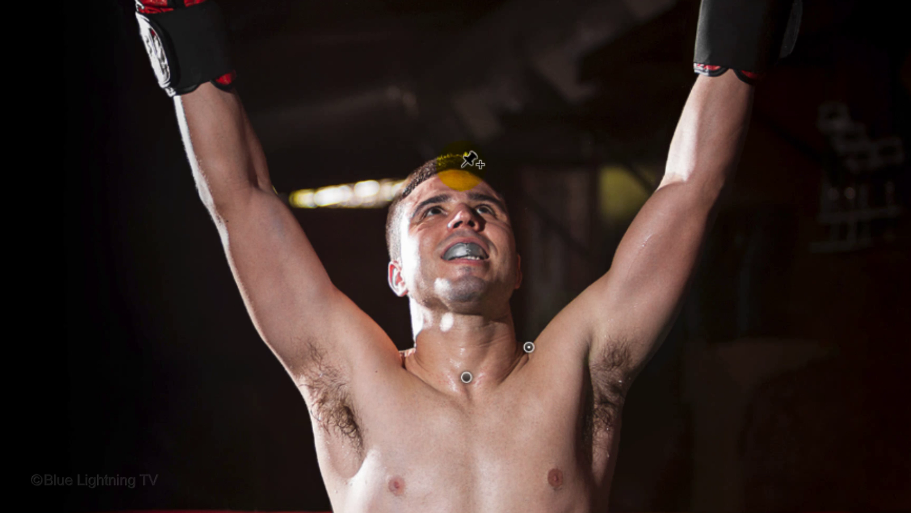
Step: Pin the top of the head, then Alt-rotate the shoulder pin about -58° inward
click(459, 162)
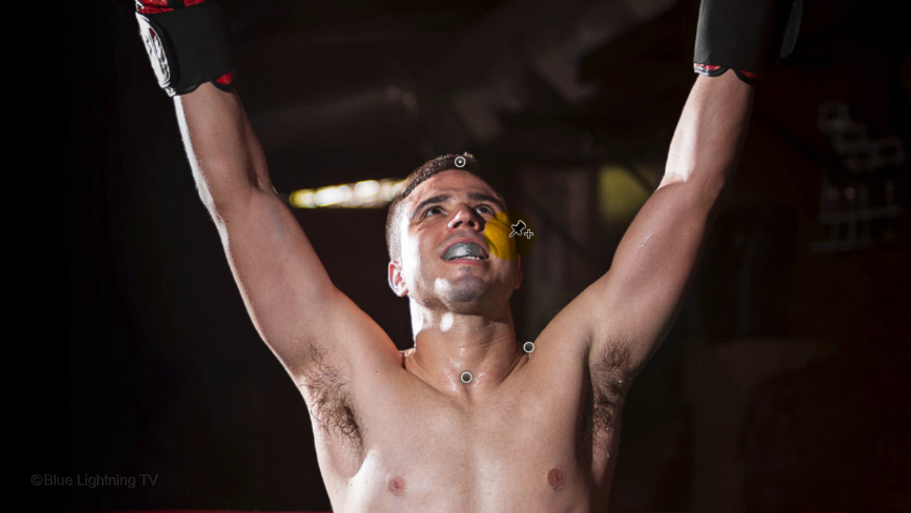
click(529, 347)
key(alt)
drag(532, 378, 625, 389)
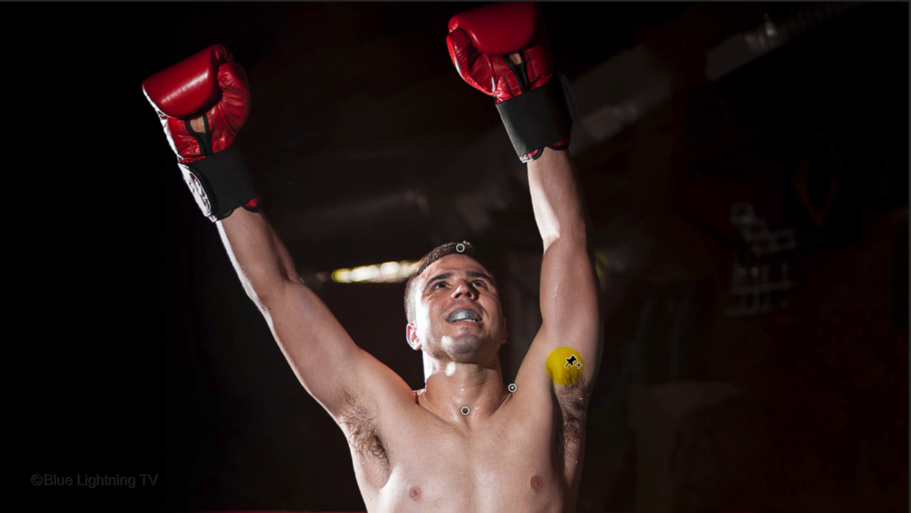
Step: Pin and rotate both upper arms and the left shoulder so the gloves cross, sending one arm behind
click(545, 247)
drag(545, 266, 544, 289)
click(413, 390)
drag(414, 396, 368, 417)
click(375, 251)
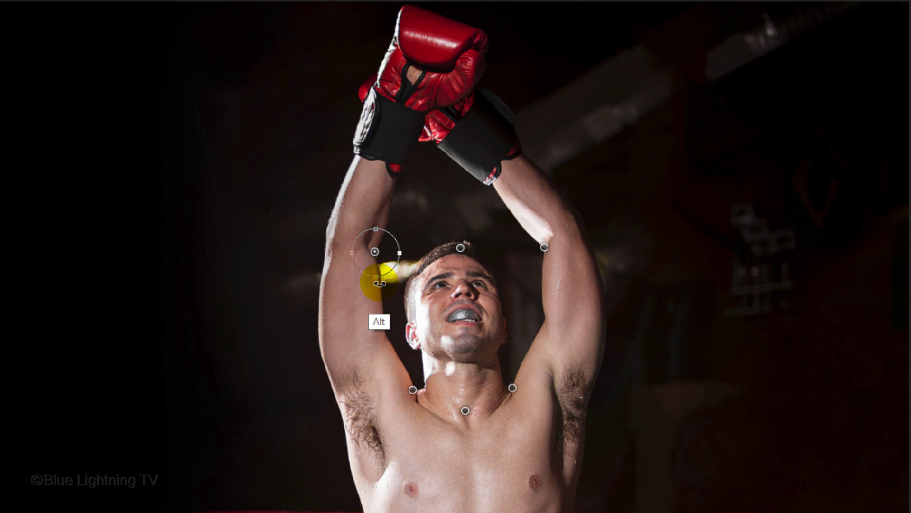
drag(362, 285, 354, 281)
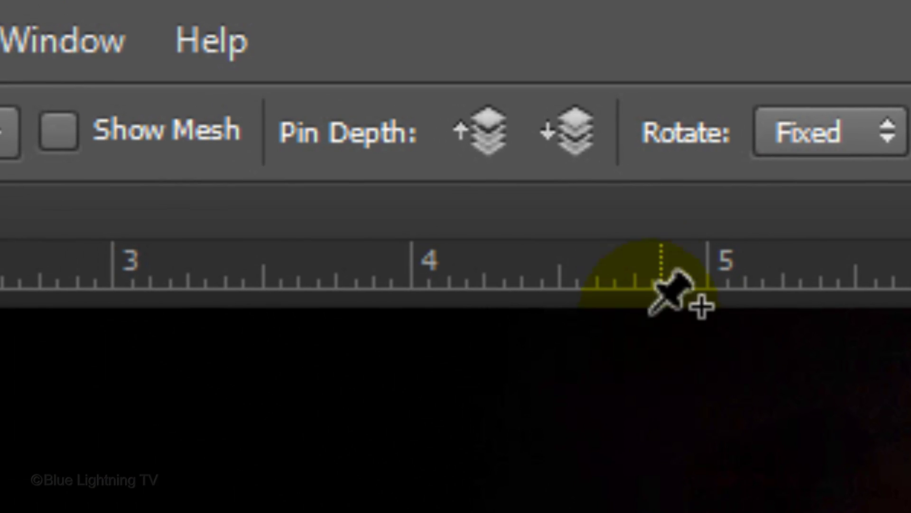
click(578, 135)
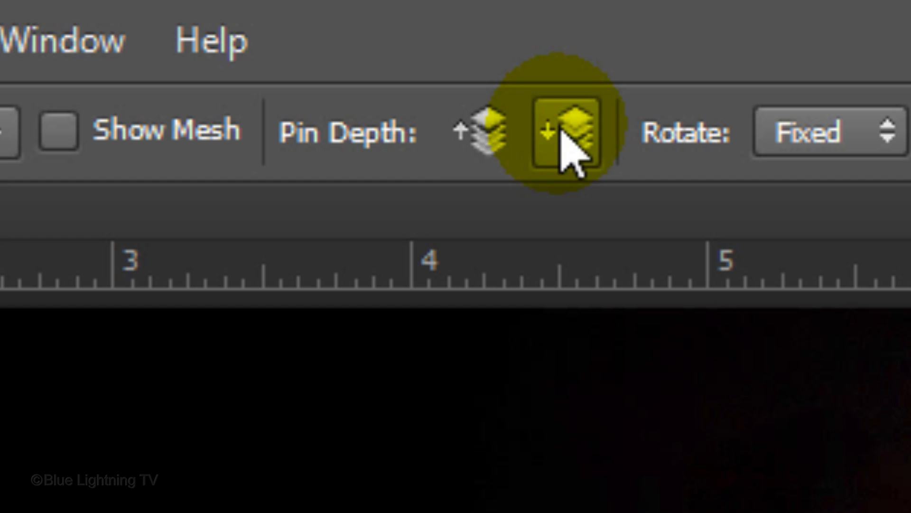
Step: Move the selected arm's pin depth up to bring it in front, then commit the warp
click(488, 139)
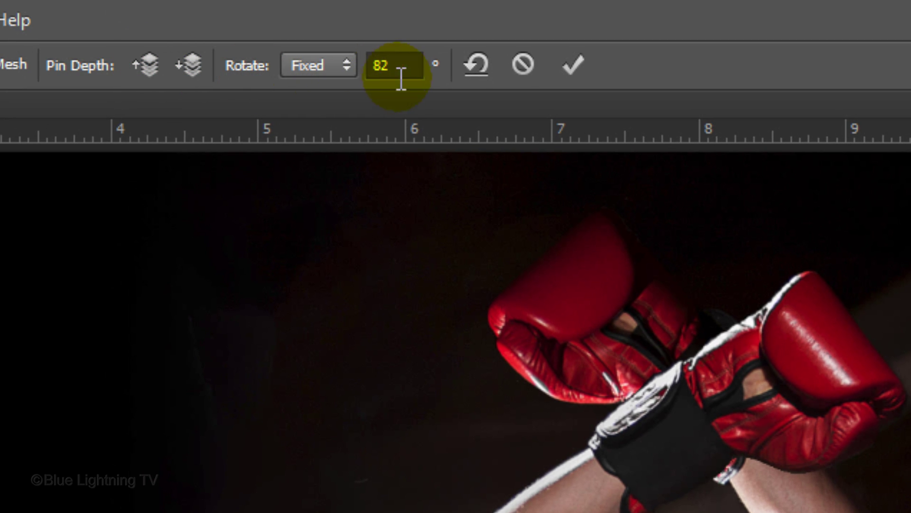
click(575, 65)
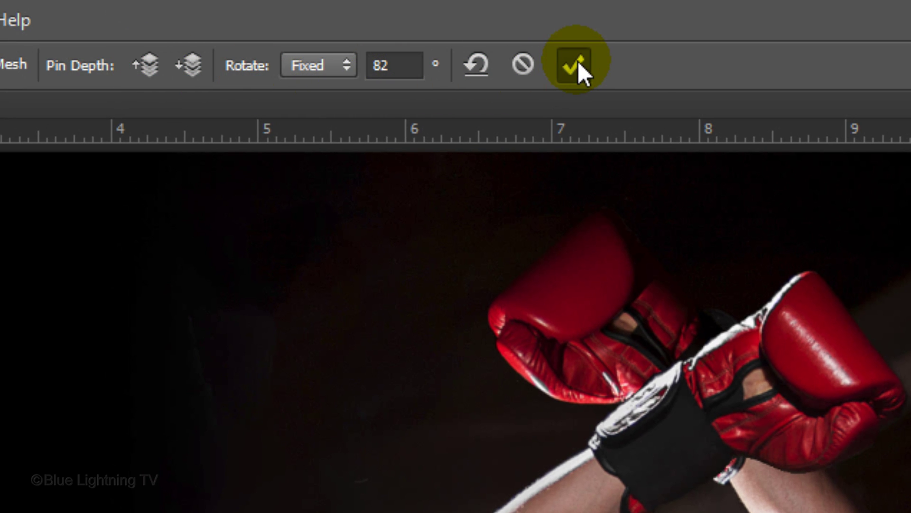